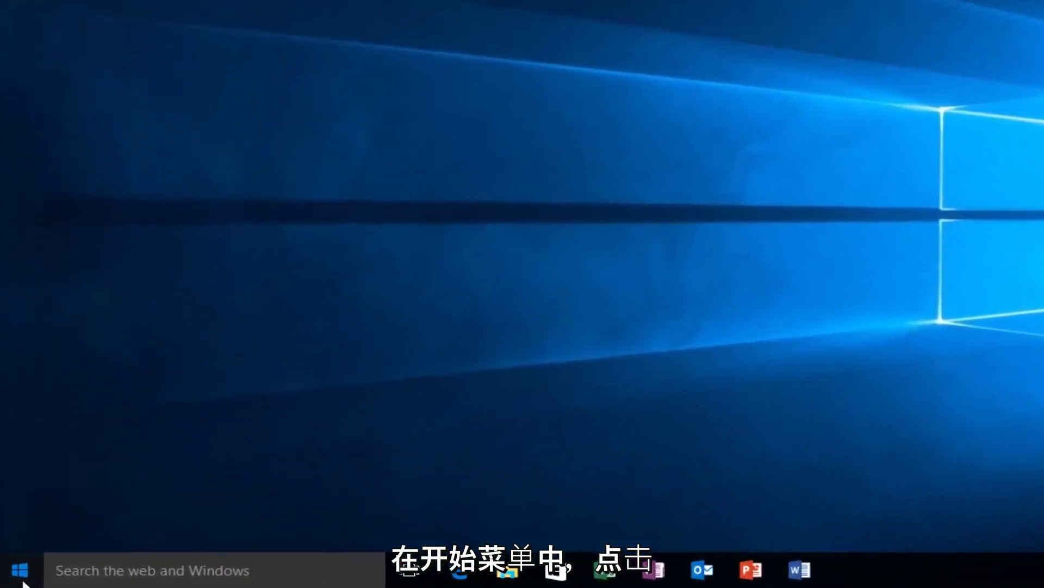
- Search the Start menu for regedit and run it as administrator
click(22, 579)
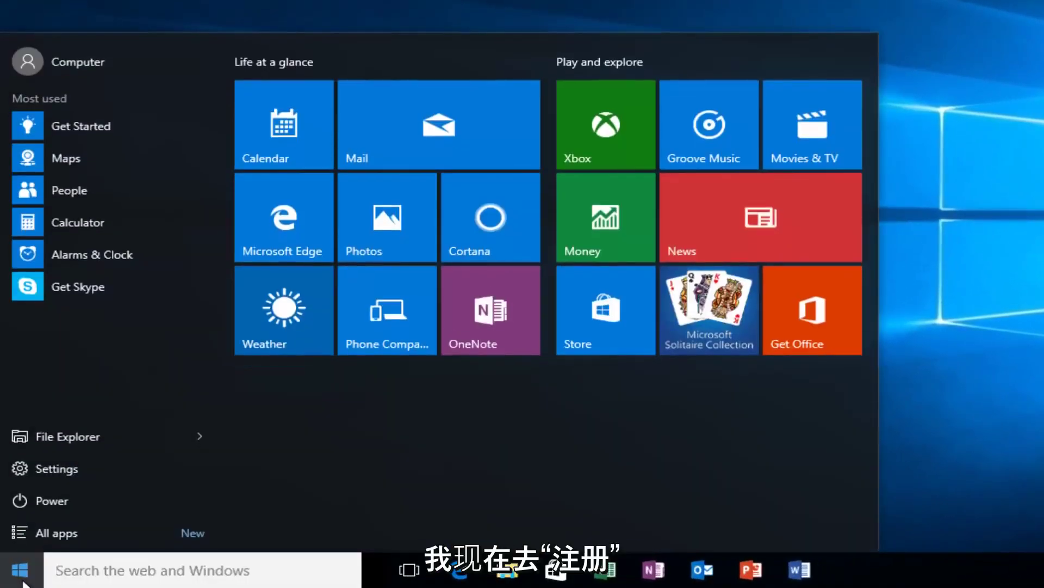
text(regedit)
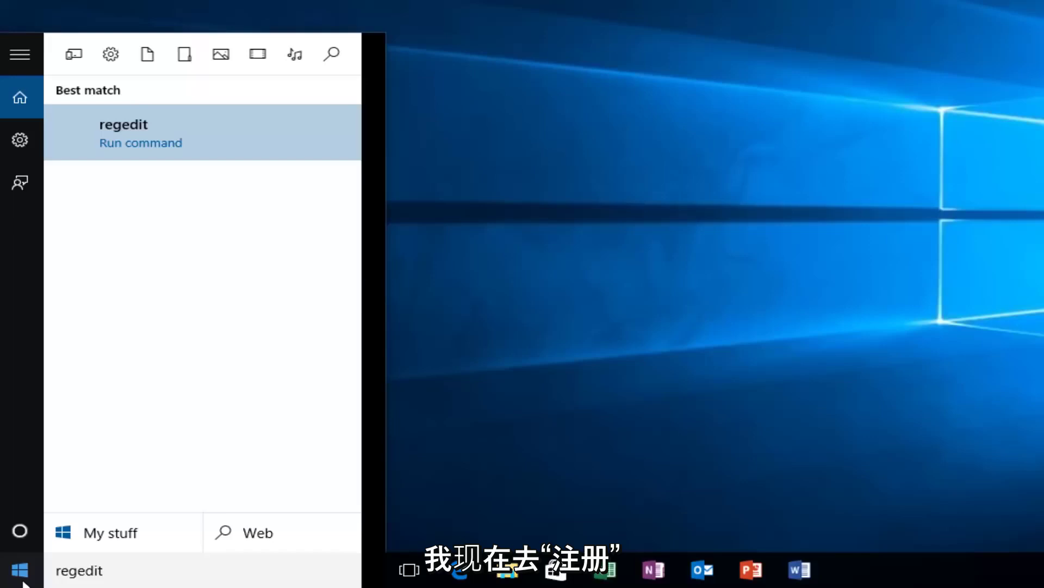
right_click(156, 130)
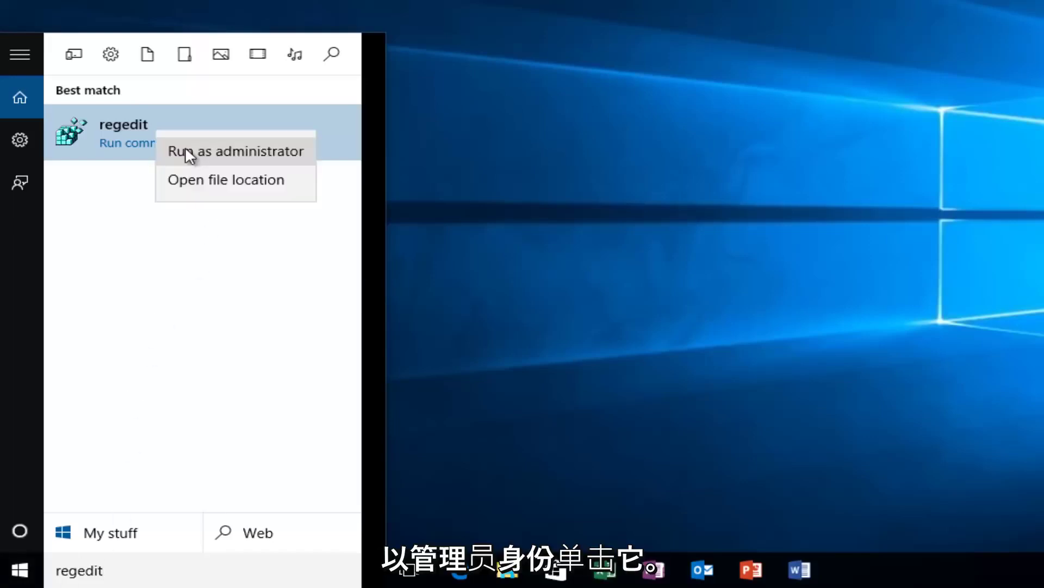
click(185, 150)
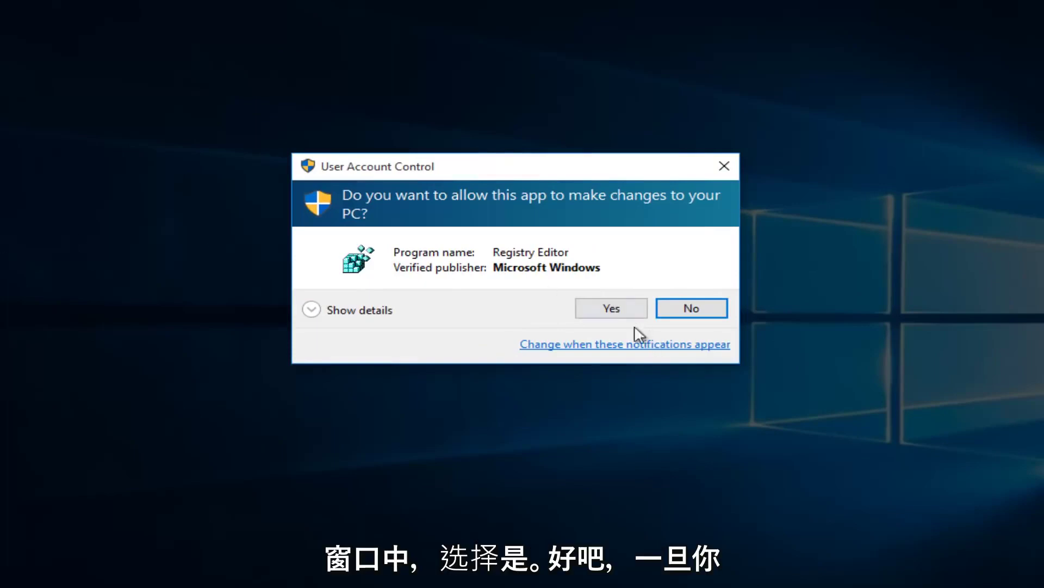
- Approve the UAC prompt and go to HKEY_LOCAL_MACHINE\SYSTEM\ControlSet001\Services\Ndu
click(604, 307)
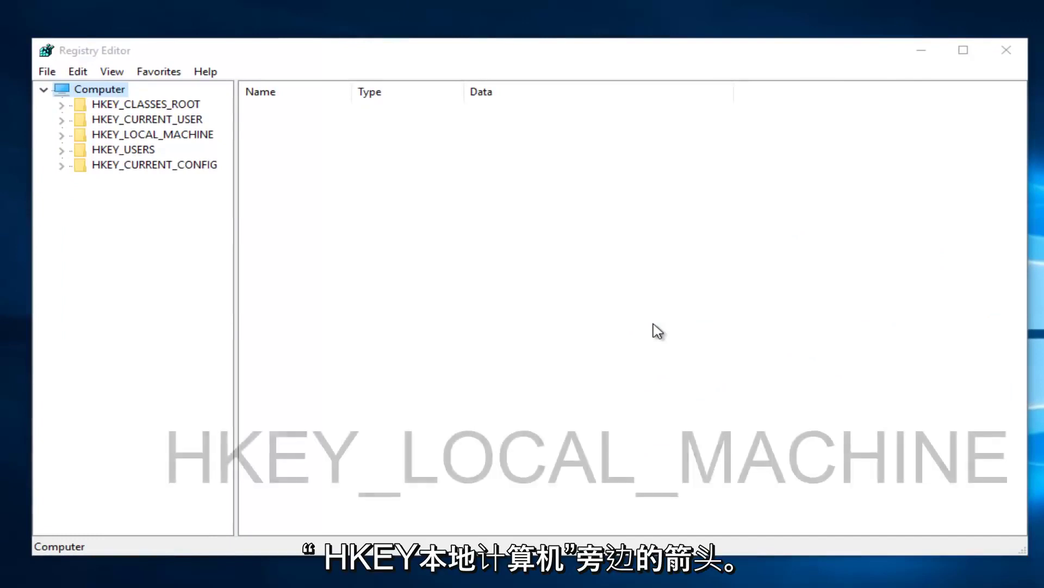
click(61, 134)
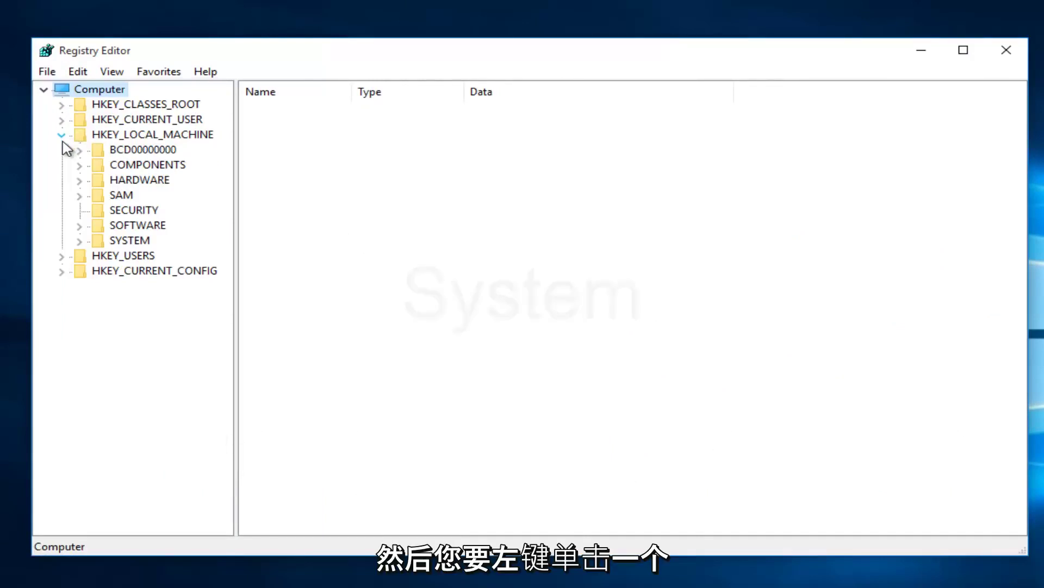
click(79, 241)
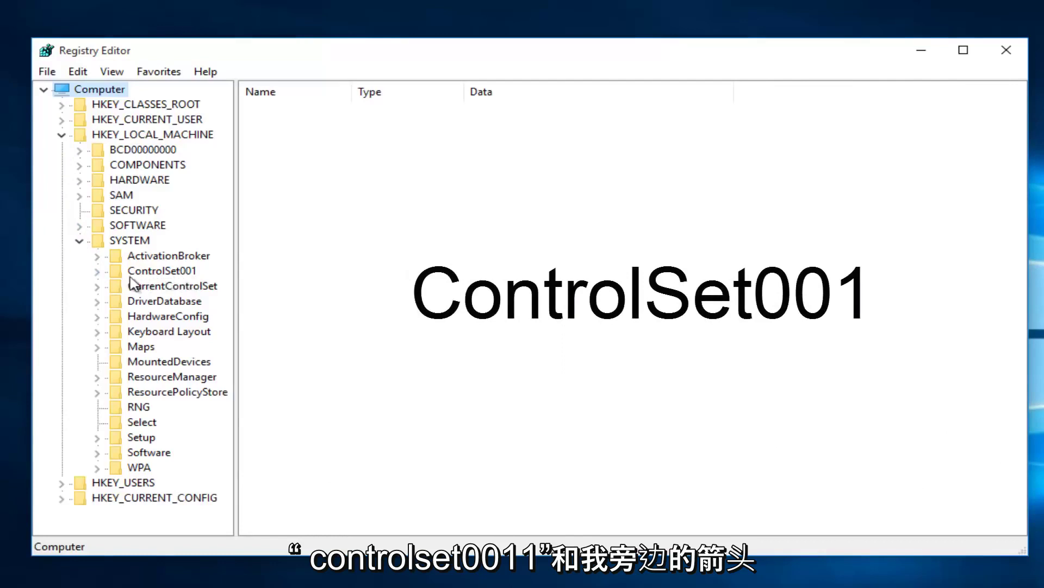
click(97, 272)
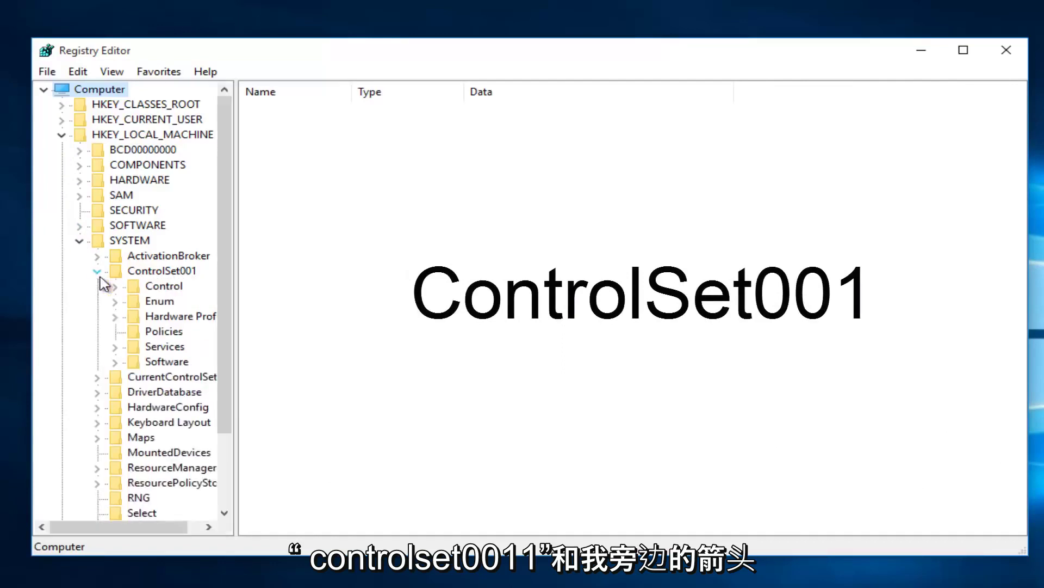
drag(237, 88, 382, 98)
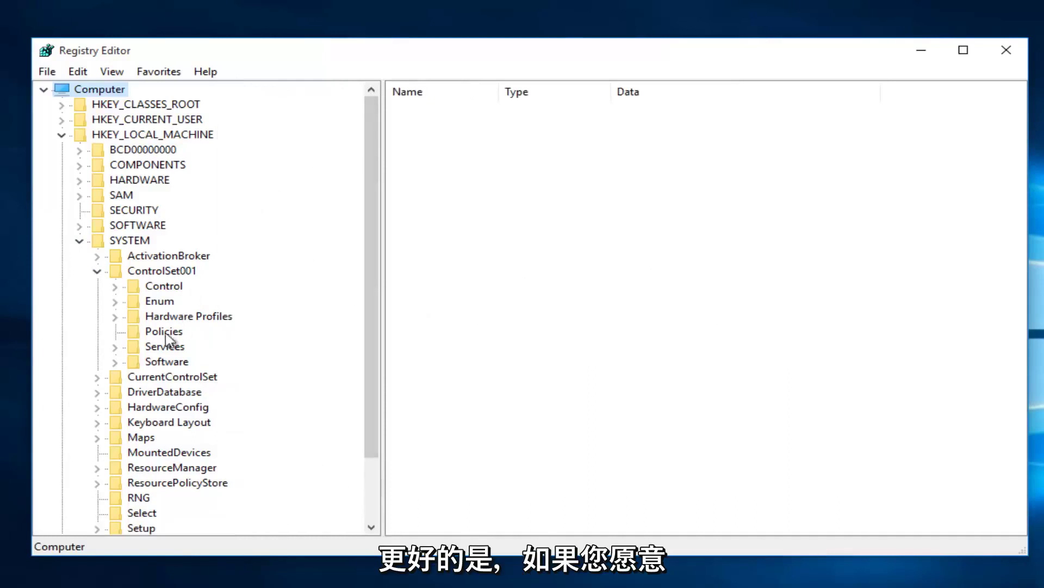
click(113, 350)
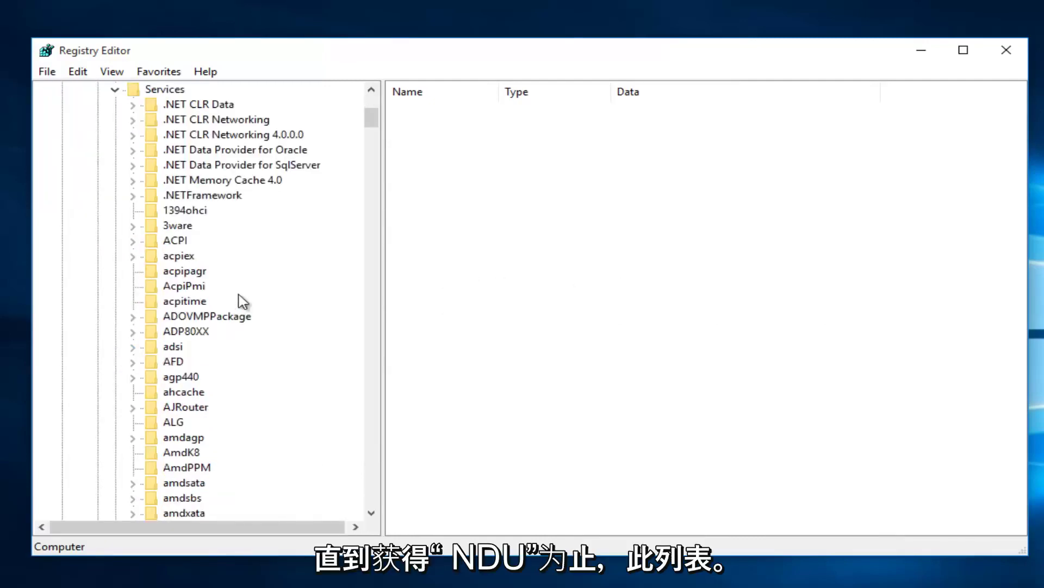
drag(371, 117, 346, 292)
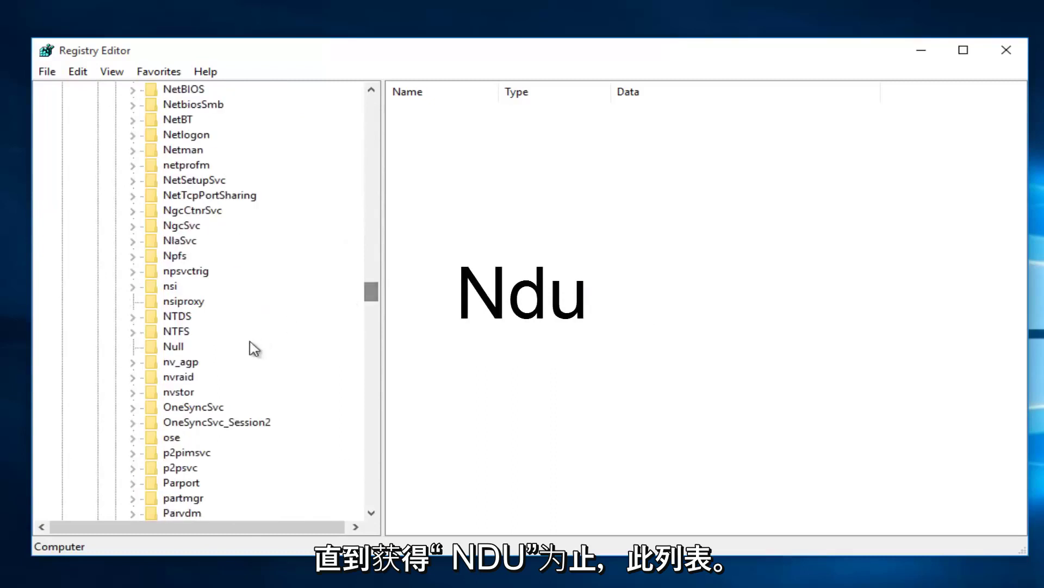
scroll(189, 249, up, 3)
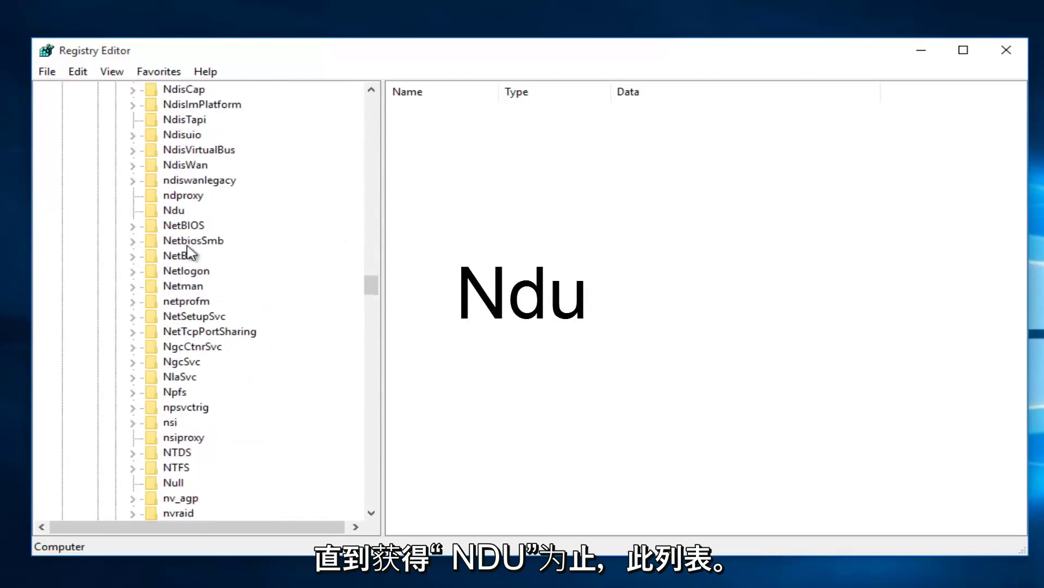
scroll(190, 249, up, 2)
scroll(190, 250, up, 1)
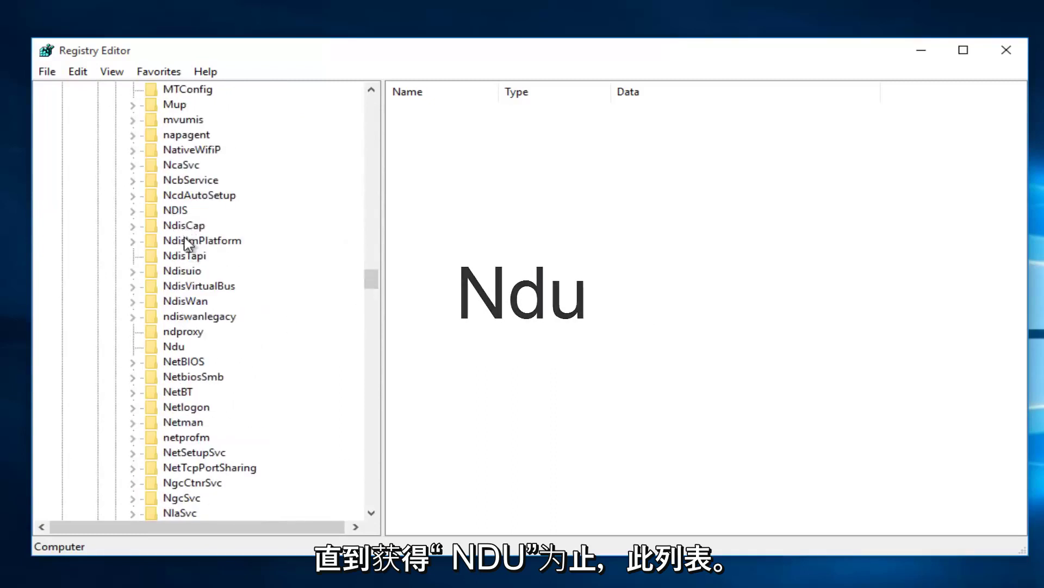
click(176, 347)
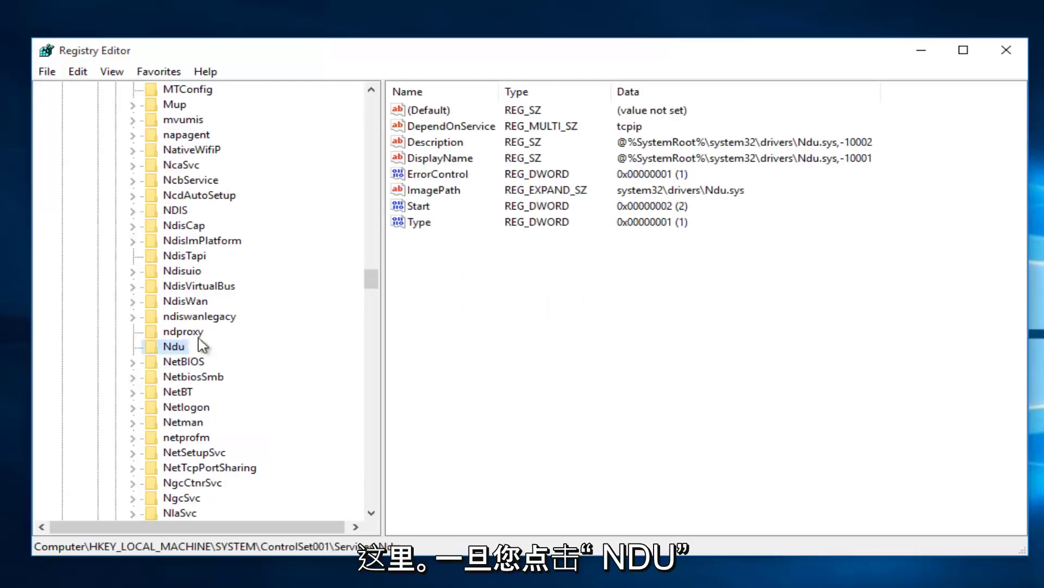
- Change the Ndu Start value data from 2 to 4
click(419, 208)
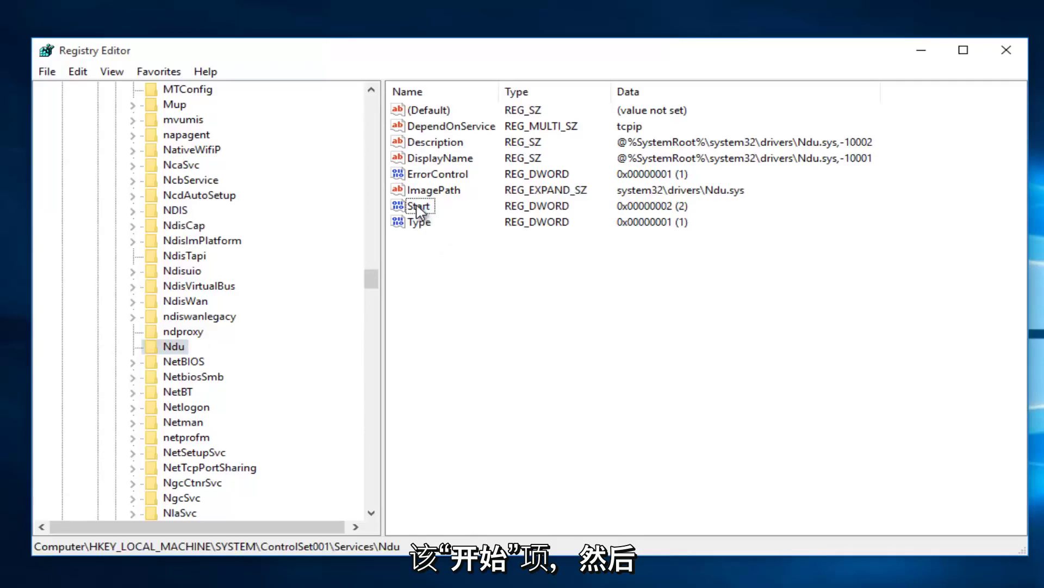
right_click(419, 210)
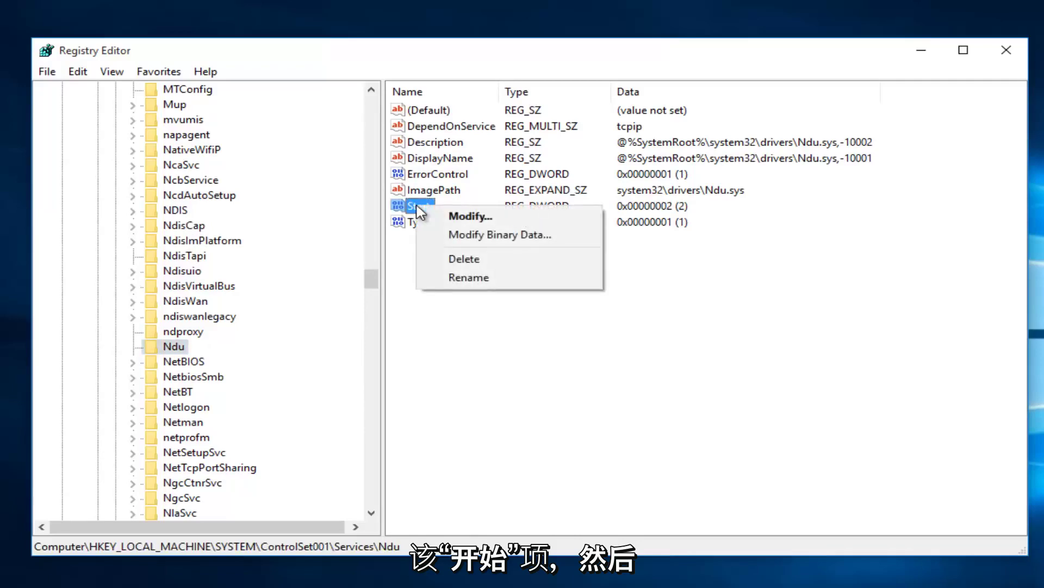
click(458, 216)
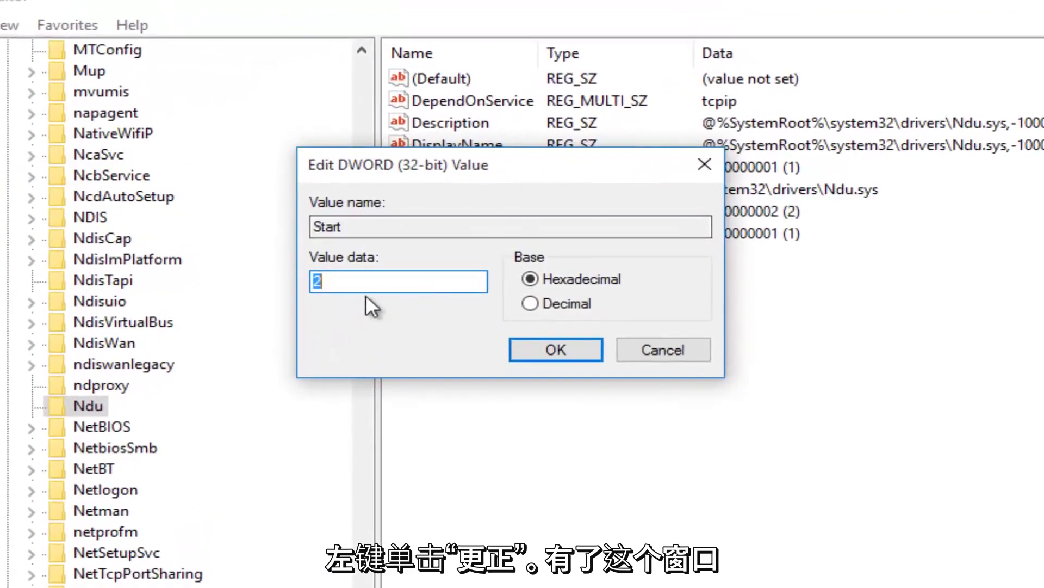
click(340, 285)
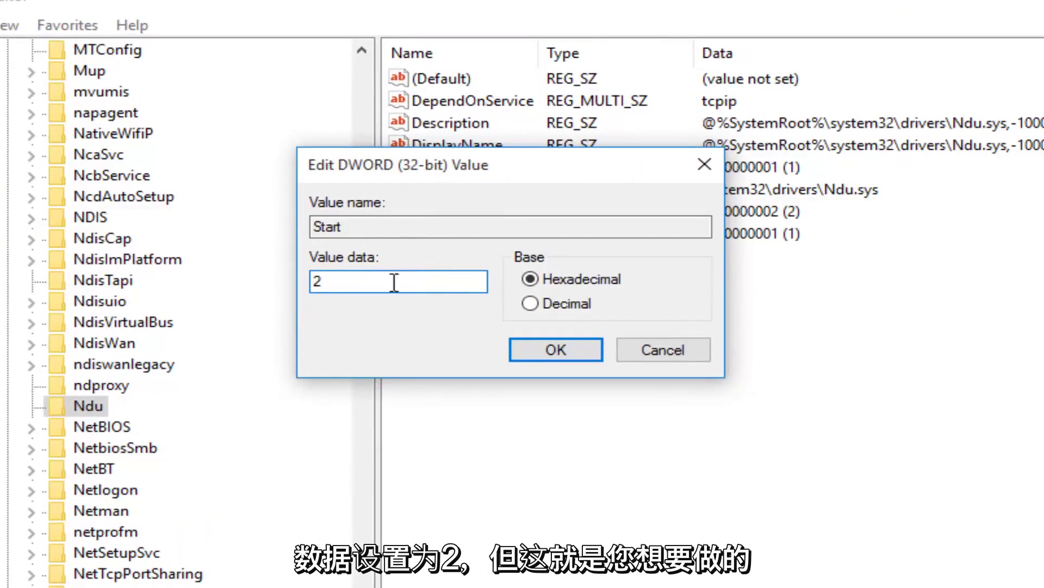
drag(326, 283, 299, 285)
text(4)
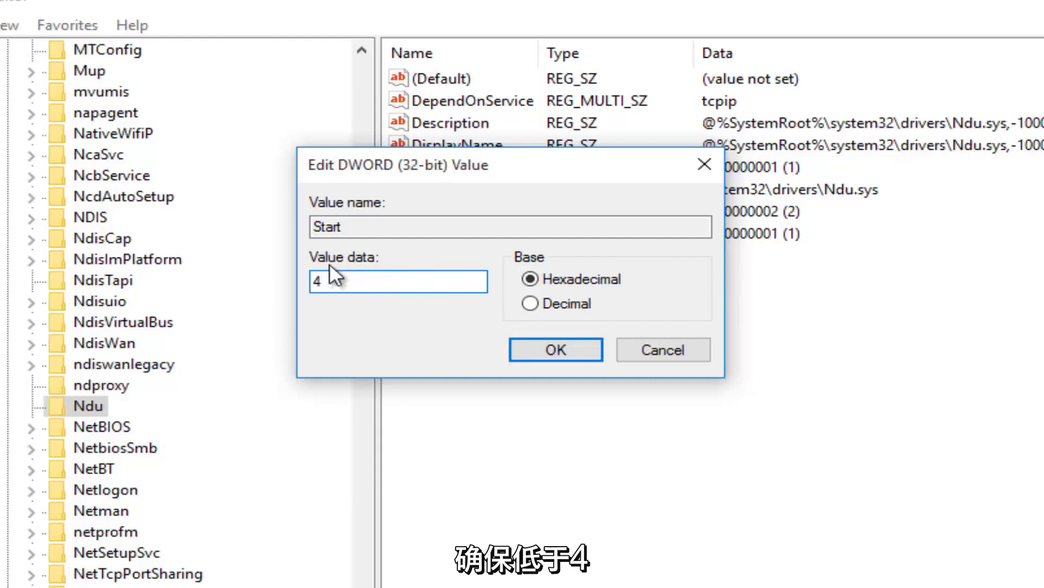
click(555, 349)
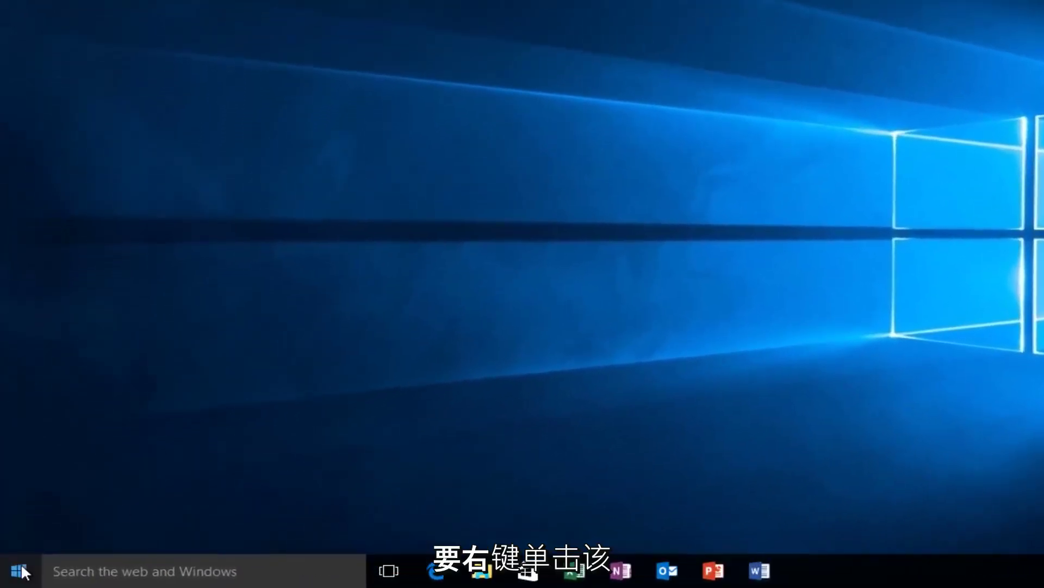
- Launch services.msc from the Run dialog
right_click(23, 572)
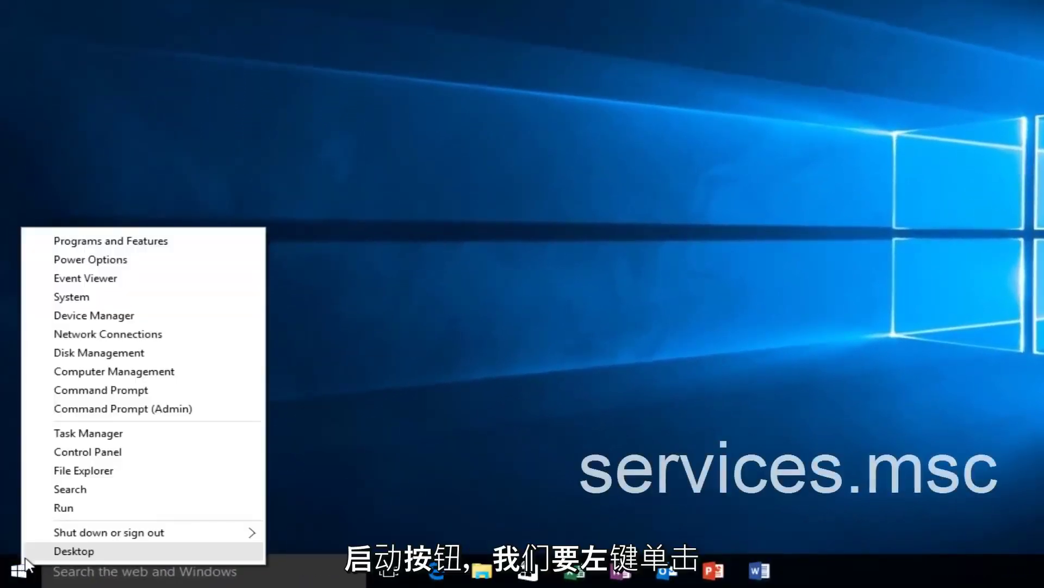
click(59, 508)
text(se)
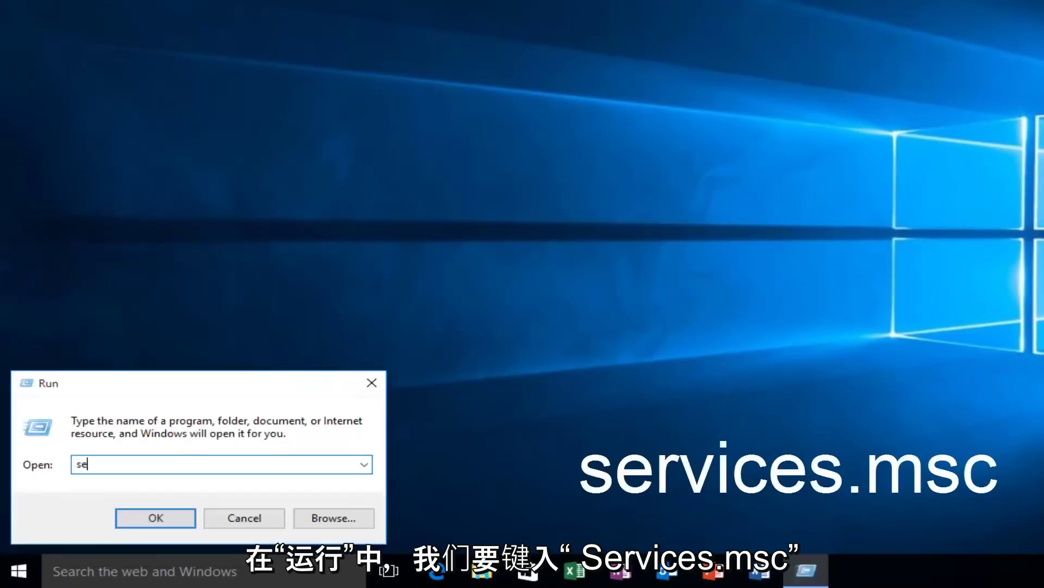
text(rvices.)
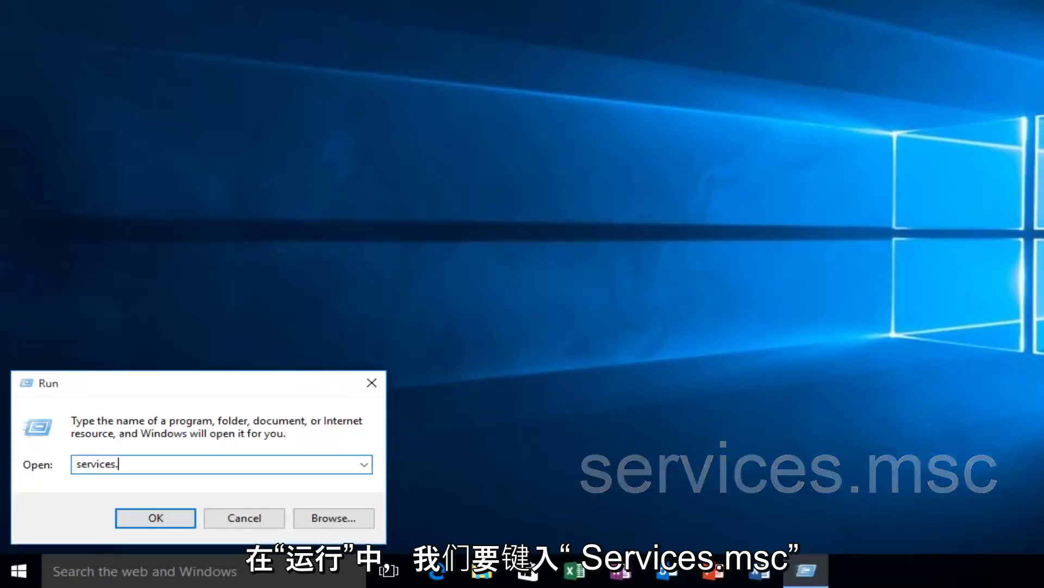
text(m)
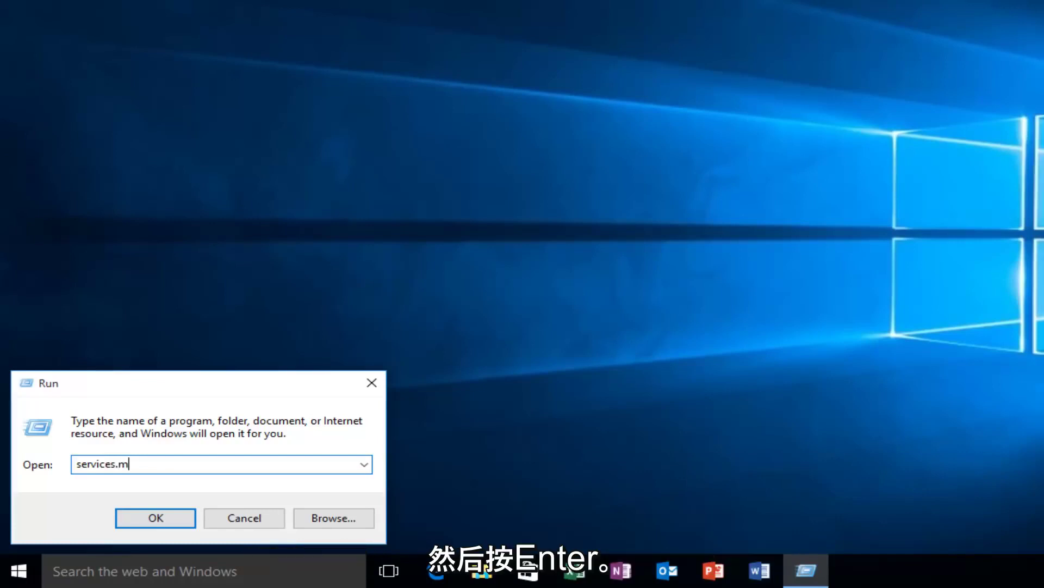
text(sc)
key(Return)
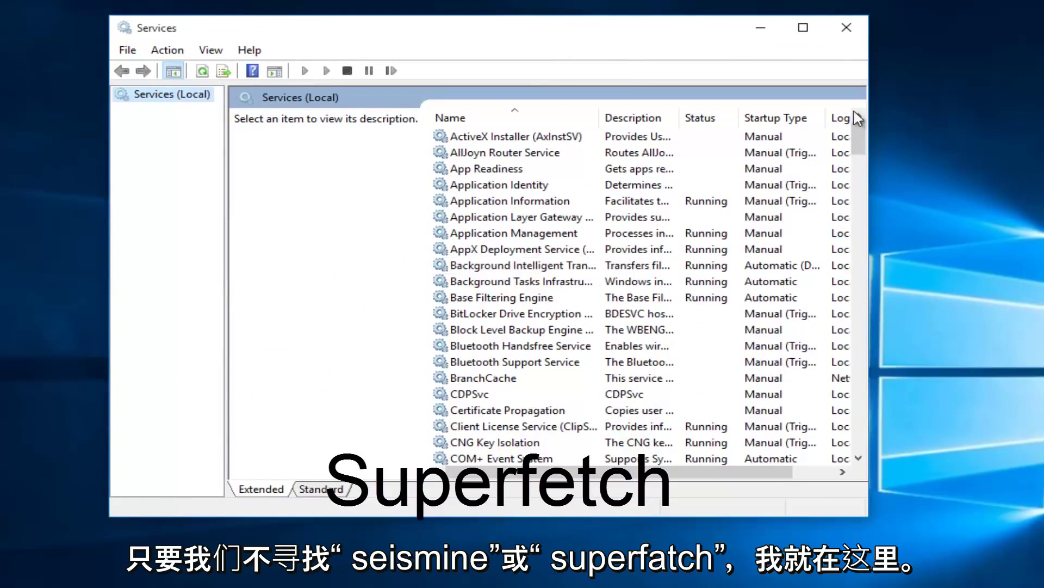
drag(859, 142, 859, 336)
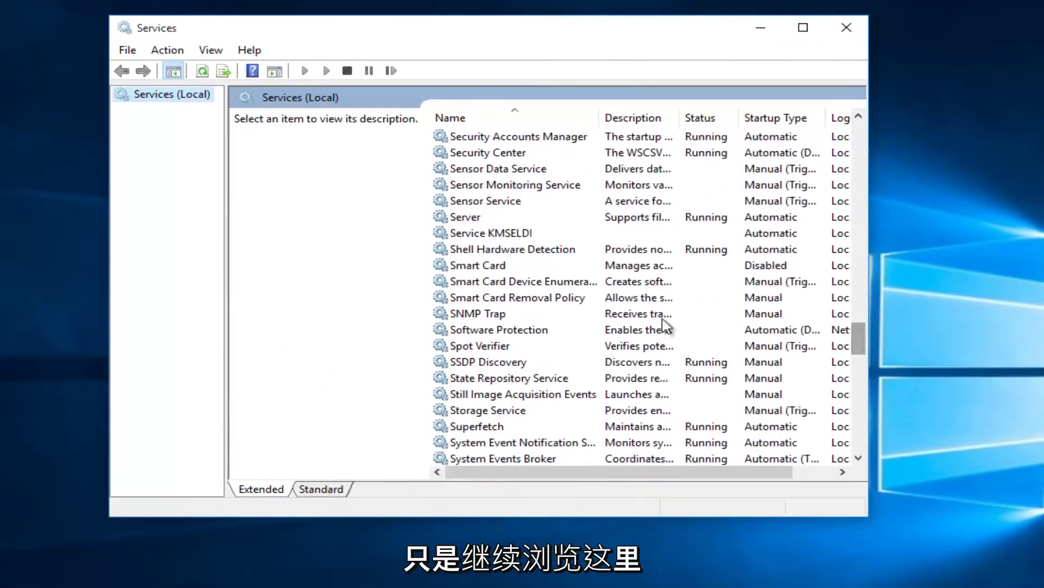
scroll(495, 271, up, 1)
scroll(496, 270, up, 2)
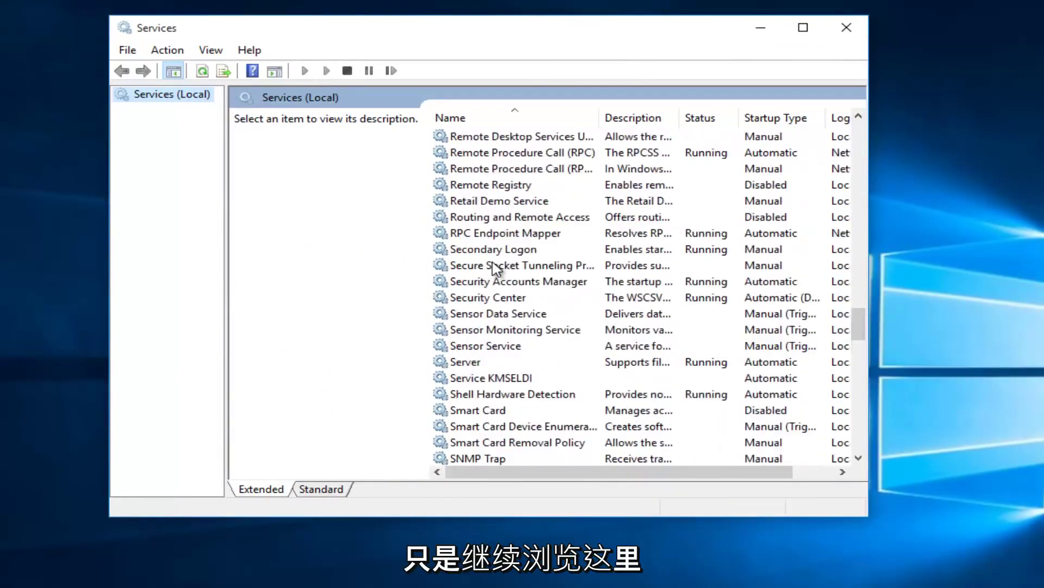
scroll(494, 271, down, 3)
scroll(495, 274, down, 1)
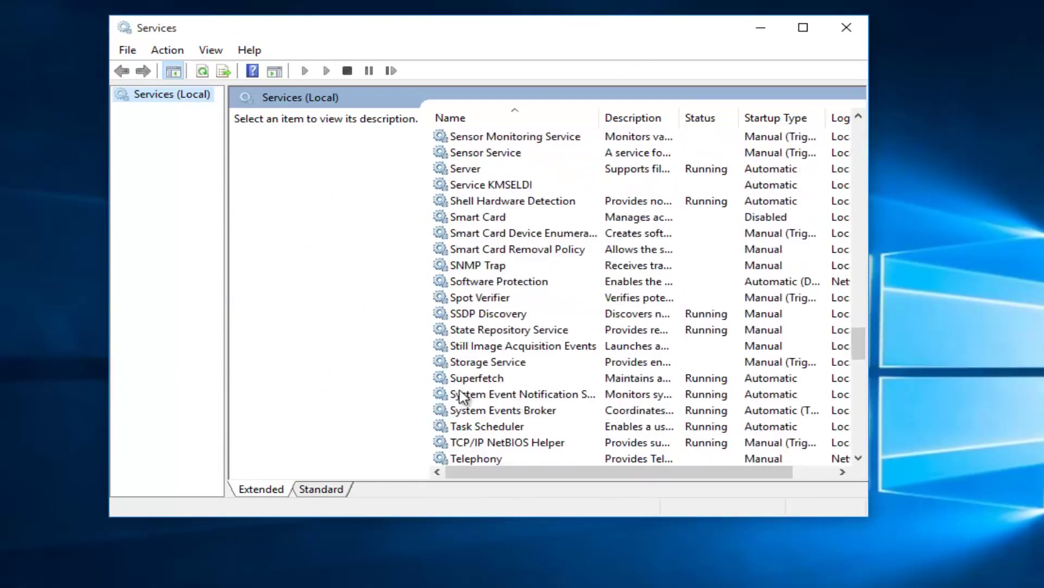
- Stop the running Superfetch service from its right-click menu
click(480, 380)
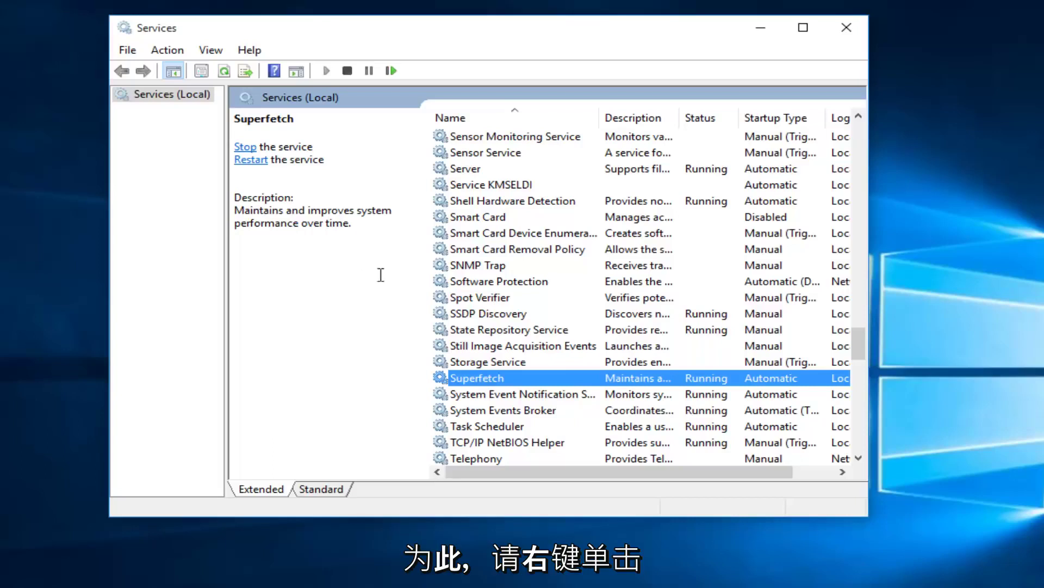
right_click(478, 384)
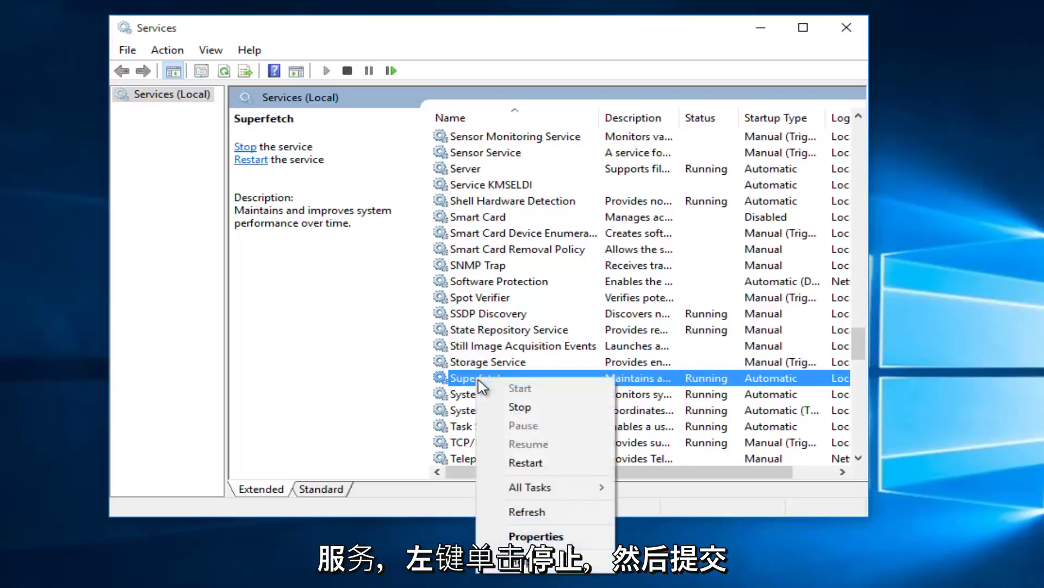
click(523, 410)
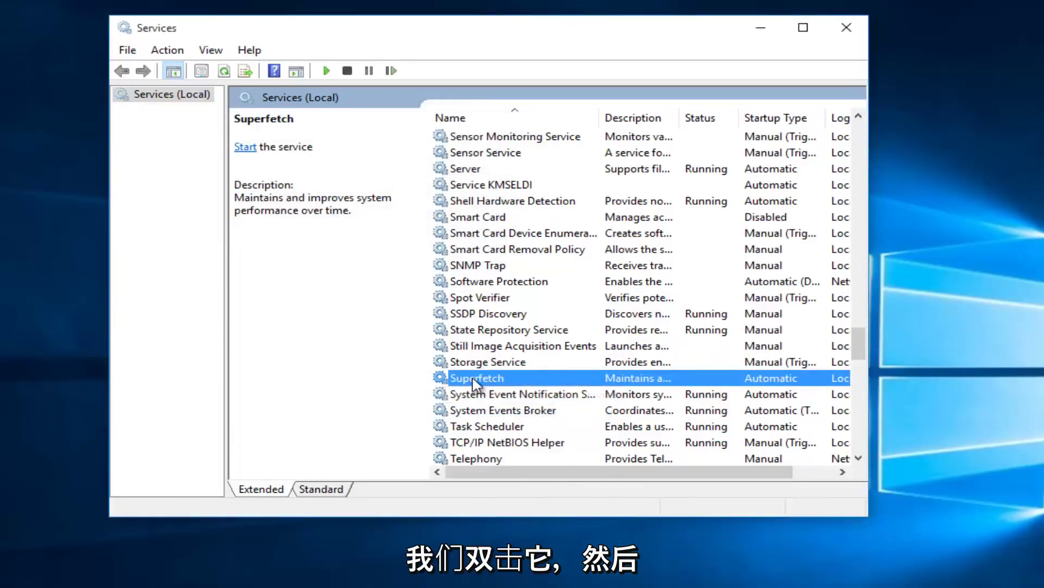
- Set Superfetch's startup type to Disabled in its properties and apply
double_click(479, 378)
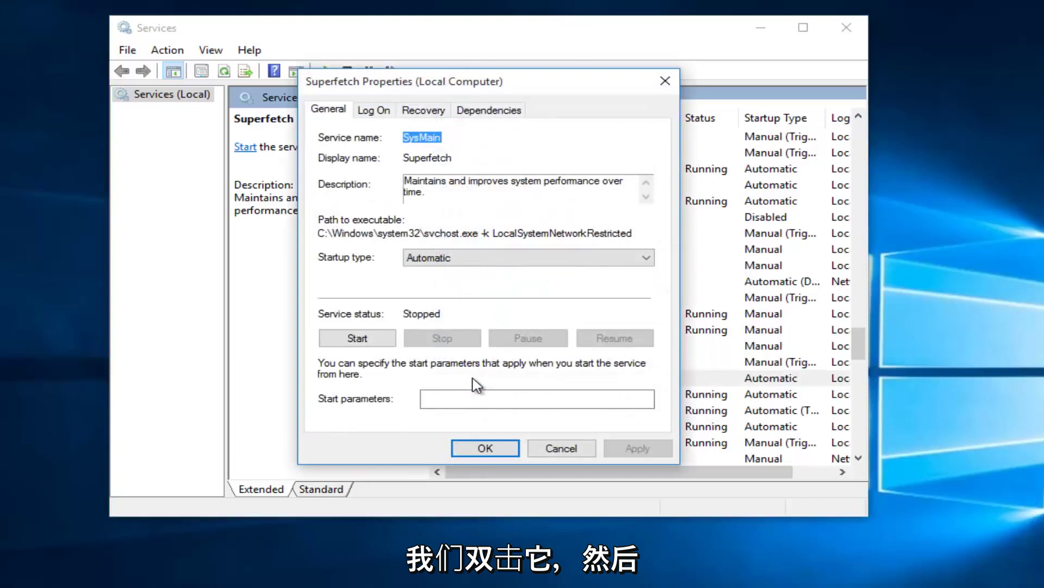
click(648, 257)
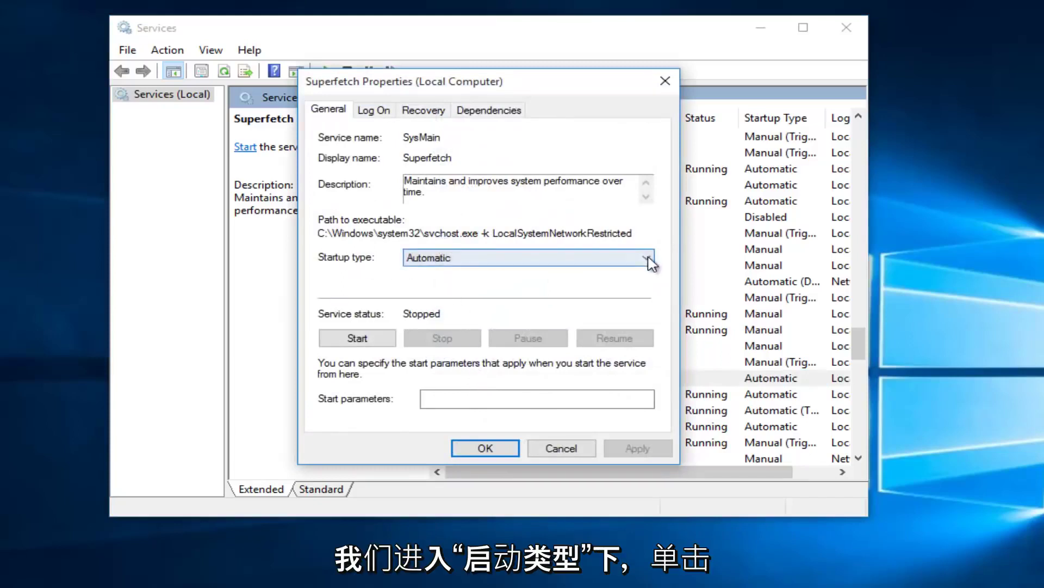
click(460, 259)
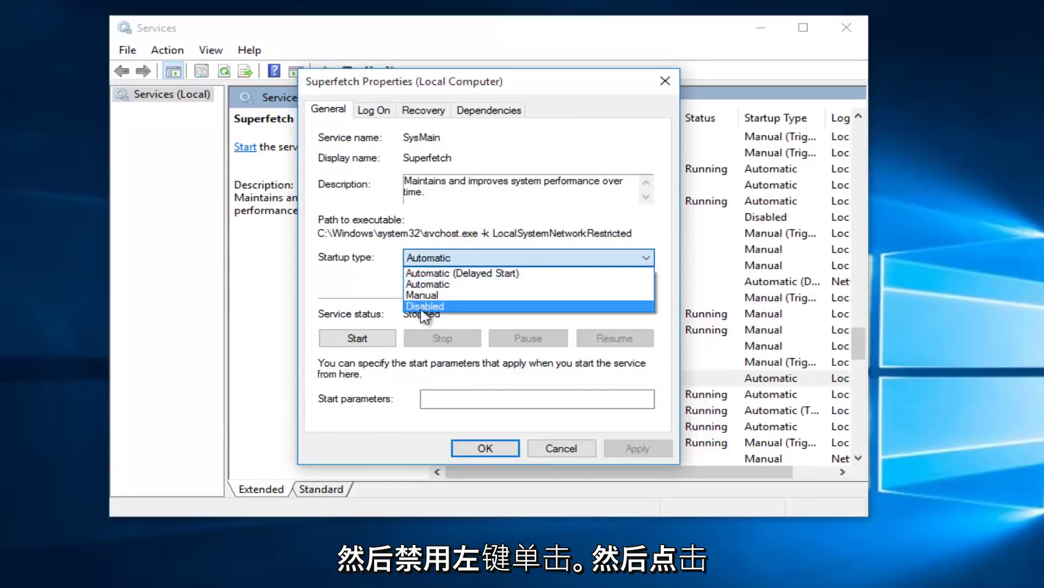
click(422, 307)
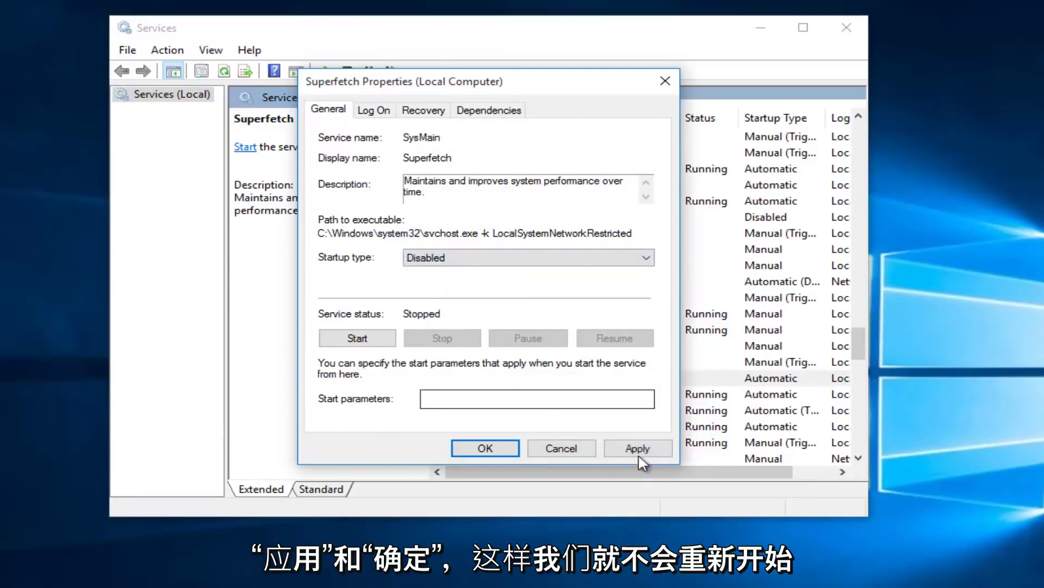
click(639, 450)
click(488, 448)
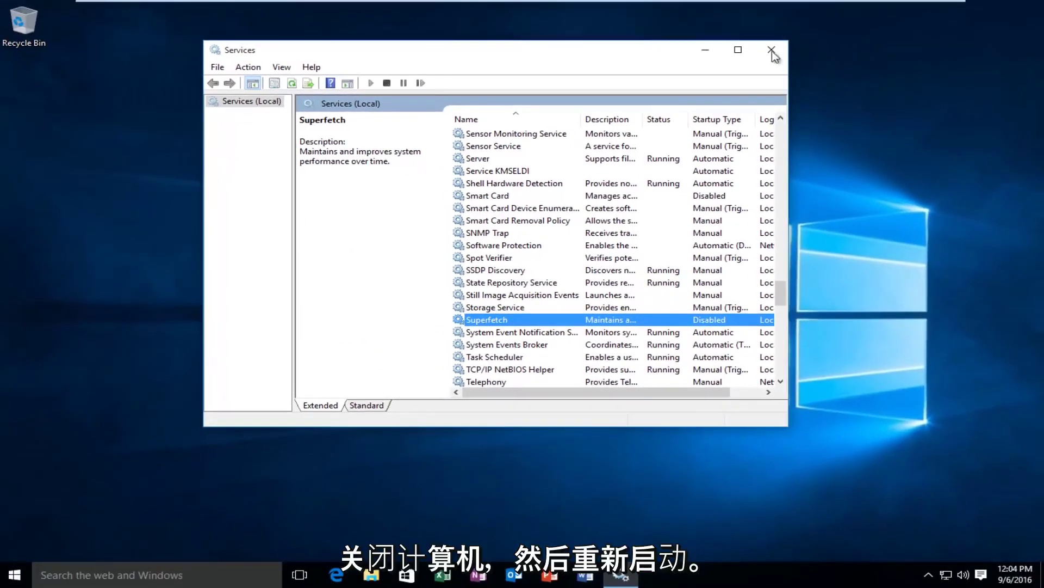
- Close the Services console window
click(773, 51)
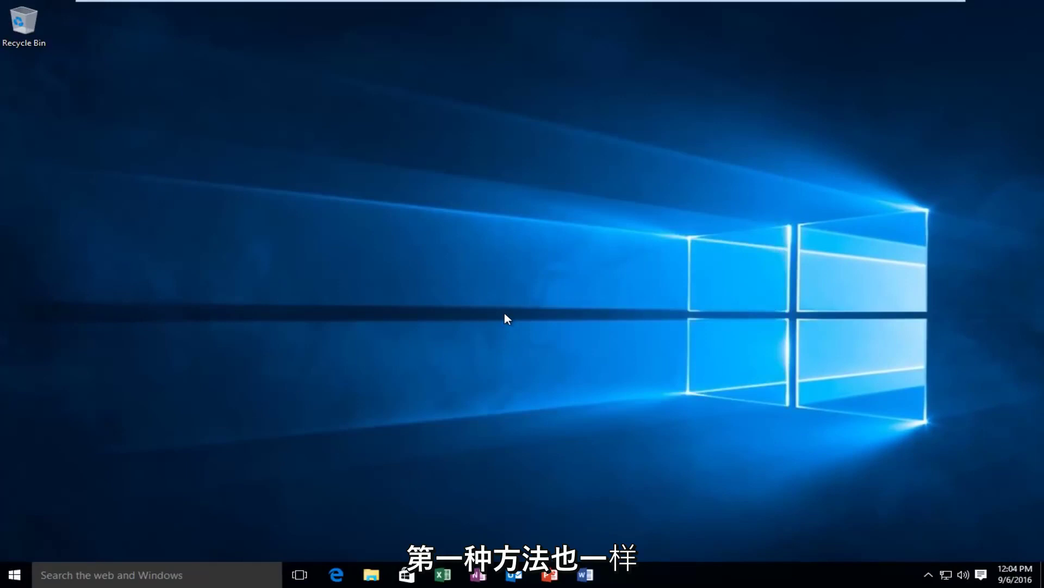